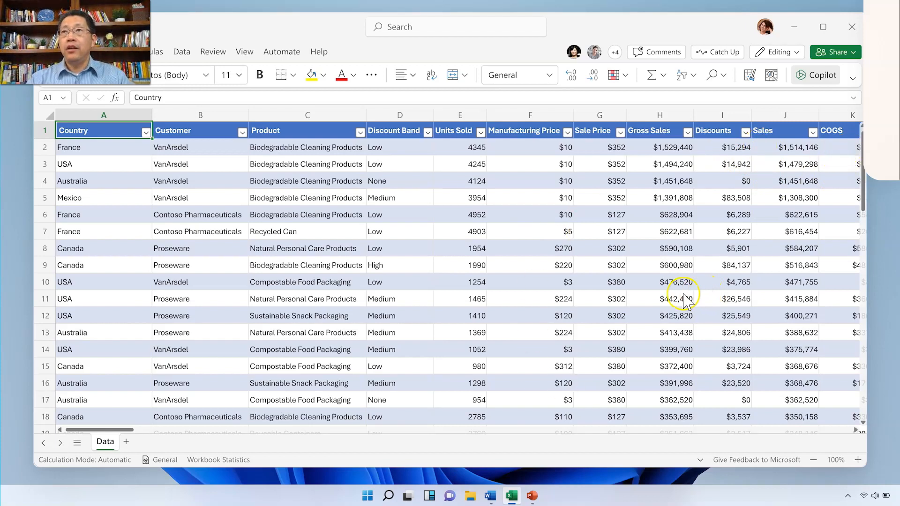
Open Copilot for the sales data and ask it to "Analyze this quarter's business results and summarize three key trends"
{"action": "left_click", "coordinate": [653, 304]}
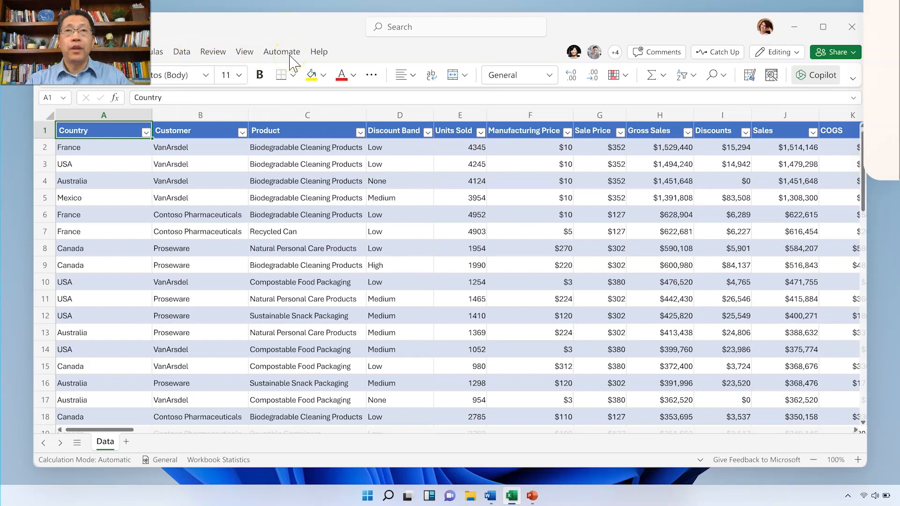
{"action": "left_click", "coordinate": [818, 83]}
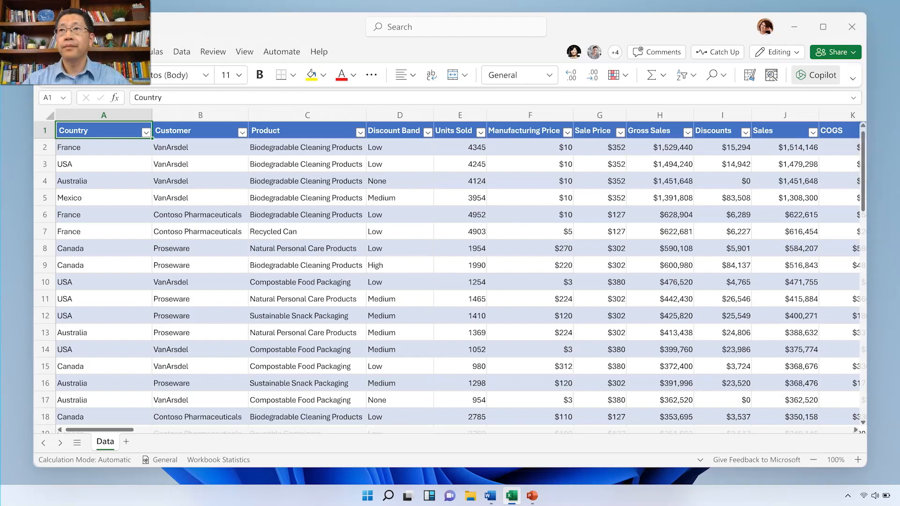
{"action": "left_click", "coordinate": [825, 76]}
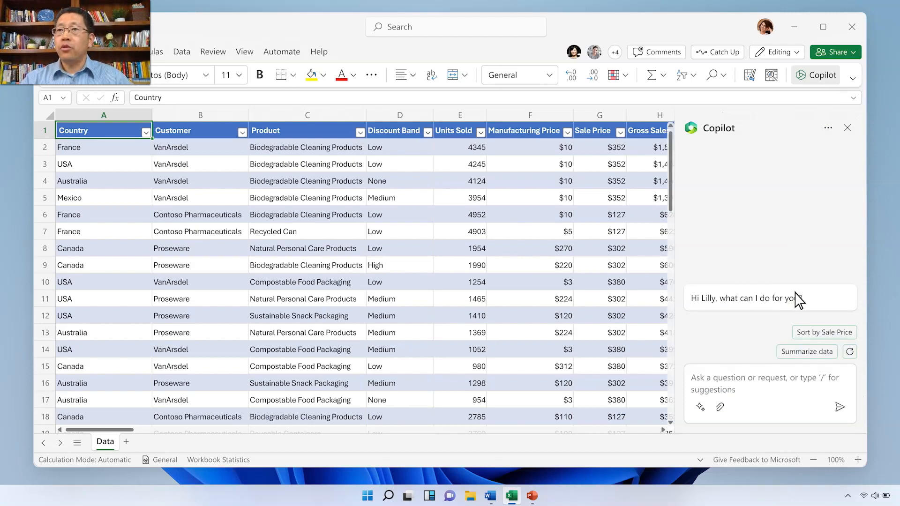
{"action": "left_click", "coordinate": [809, 405]}
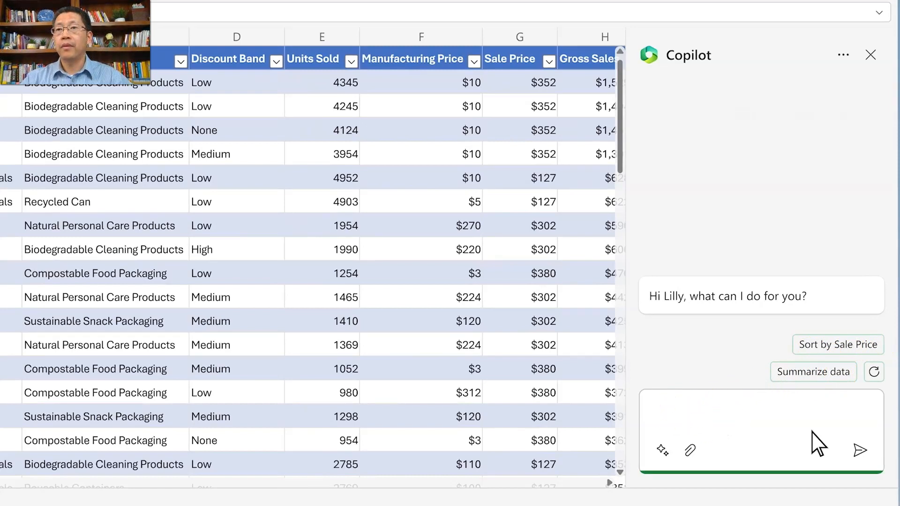
{"action": "type", "text": "Analyze this quarter's business results an"}
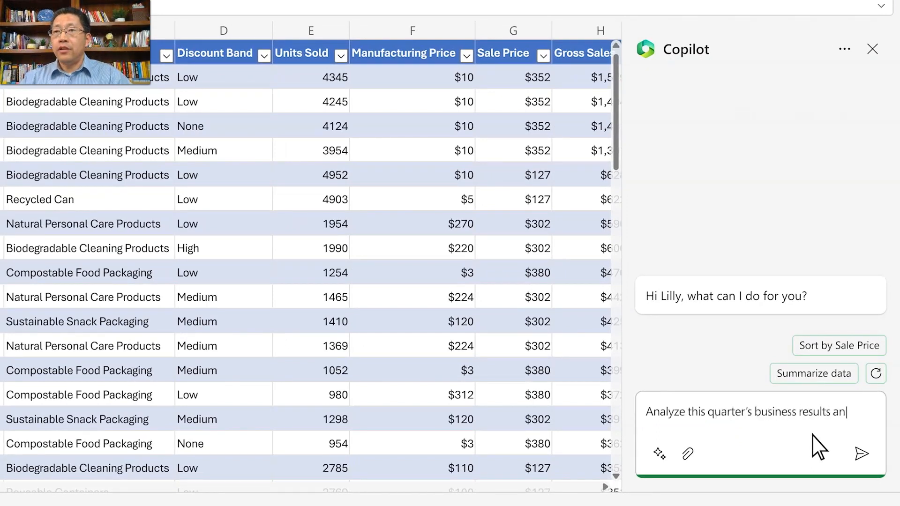
{"action": "type", "text": "d summariz"}
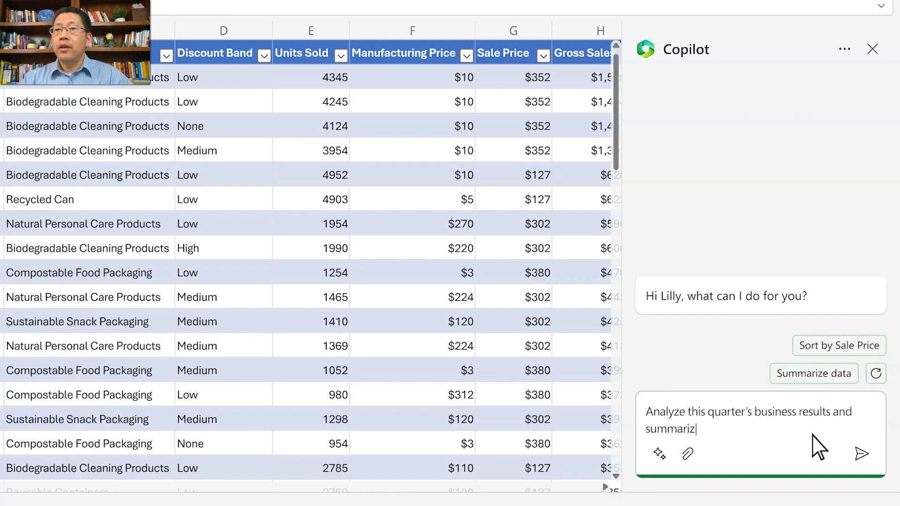
{"action": "type", "text": "e three key trends"}
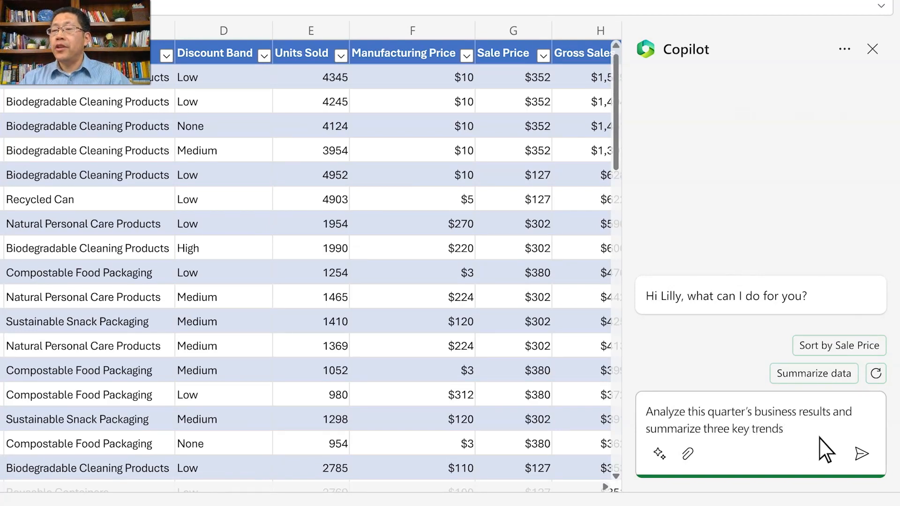
{"action": "left_click", "coordinate": [861, 457]}
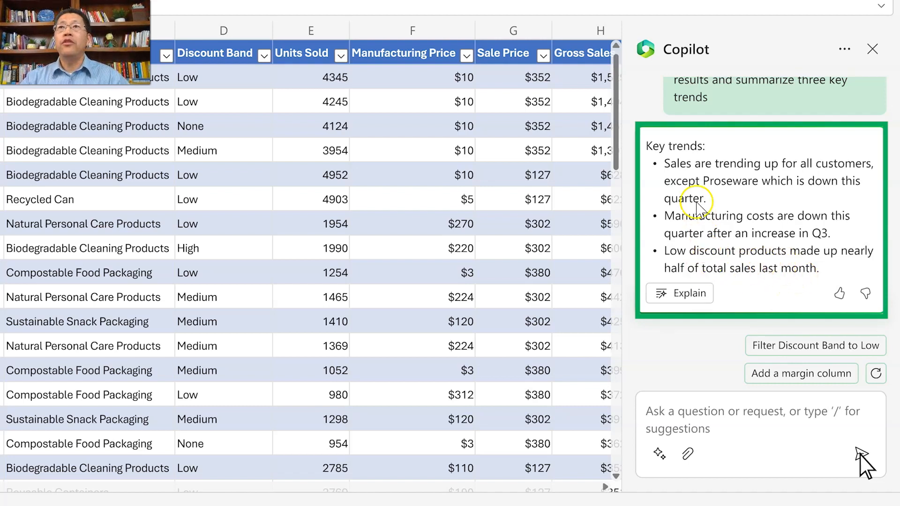
Ask Copilot "Show me a breakdown of Proseware sales growth." and keep the summary sheet it generates
{"action": "type", "text": "Show me a breakdown of Proseware sales growth."}
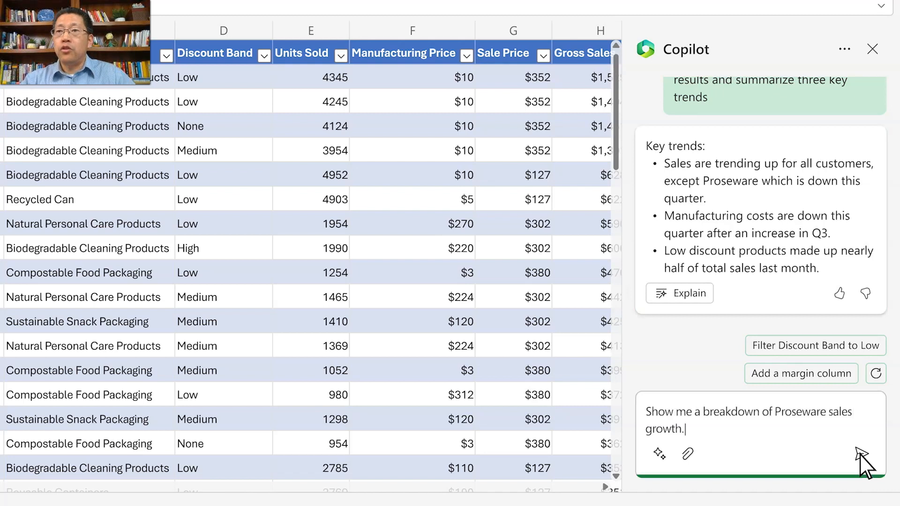
{"action": "left_click", "coordinate": [861, 456]}
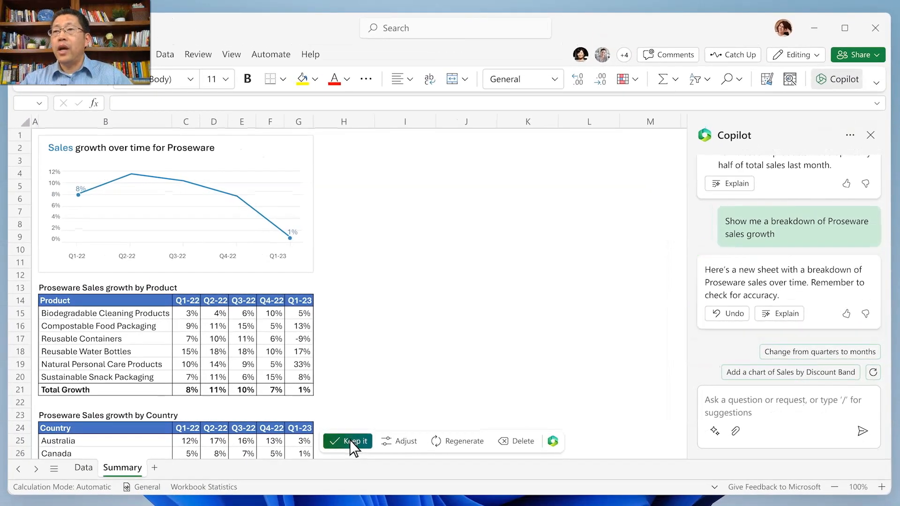
{"action": "left_click", "coordinate": [354, 445]}
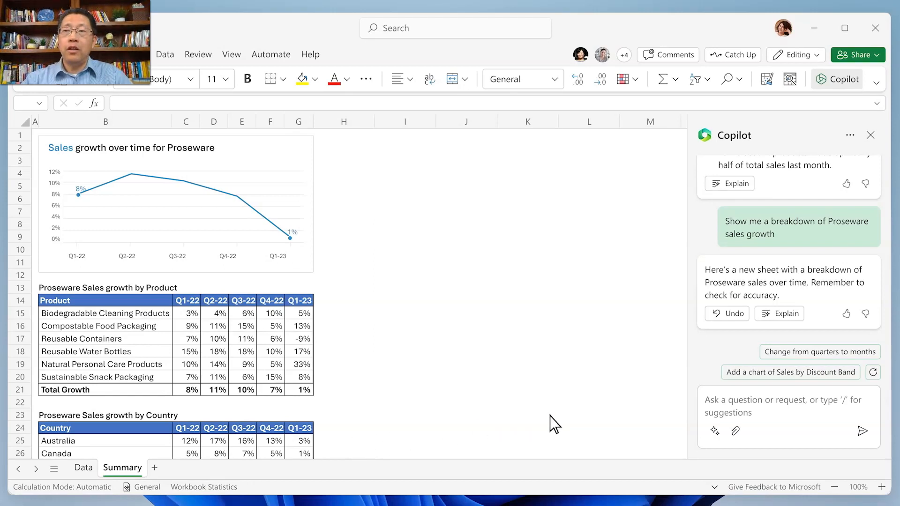
Ask Copilot "Help me visualize what contributed to the decline in sales growth", then apply and keep the suggested color coding on the tables
{"action": "left_click", "coordinate": [818, 433]}
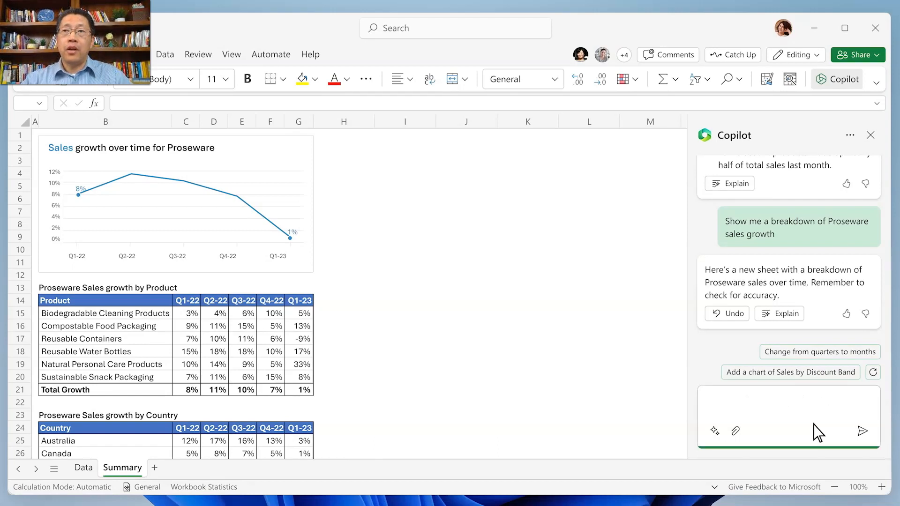
{"action": "left_click", "coordinate": [729, 321]}
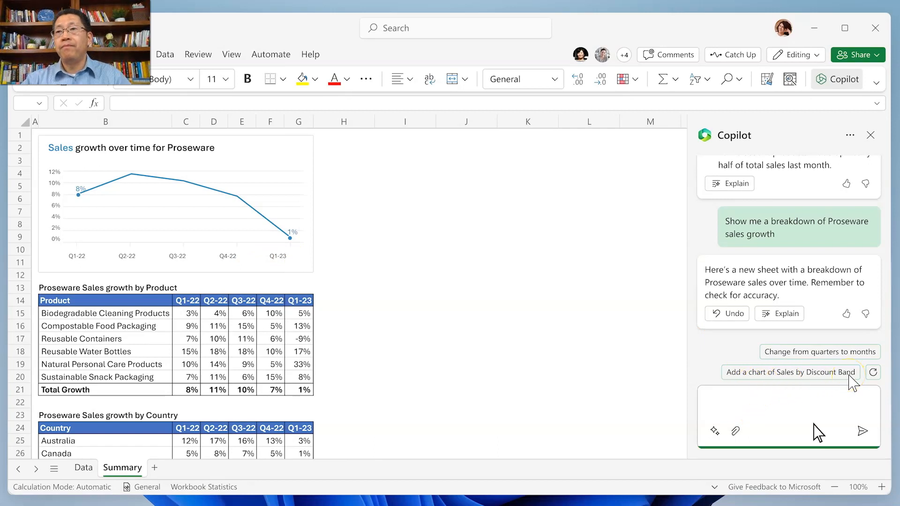
{"action": "type", "text": "Help me visualize w"}
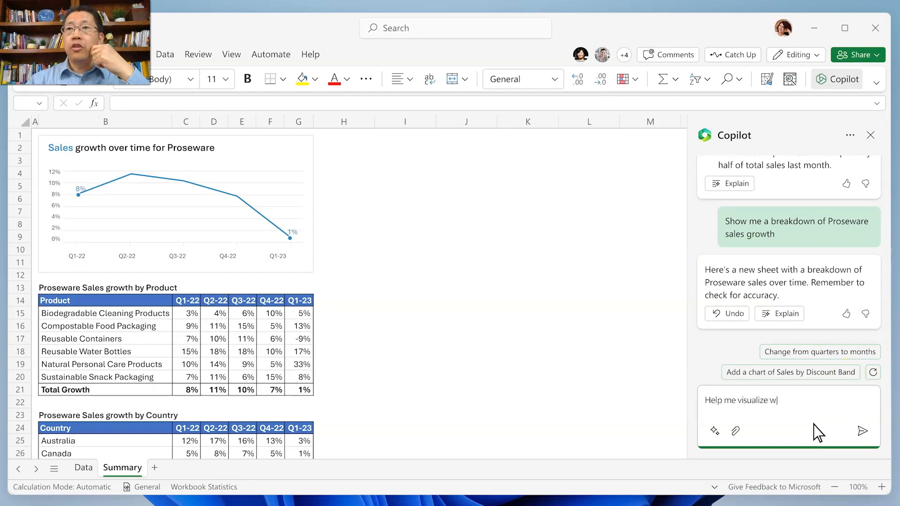
{"action": "type", "text": "hat contributed to "}
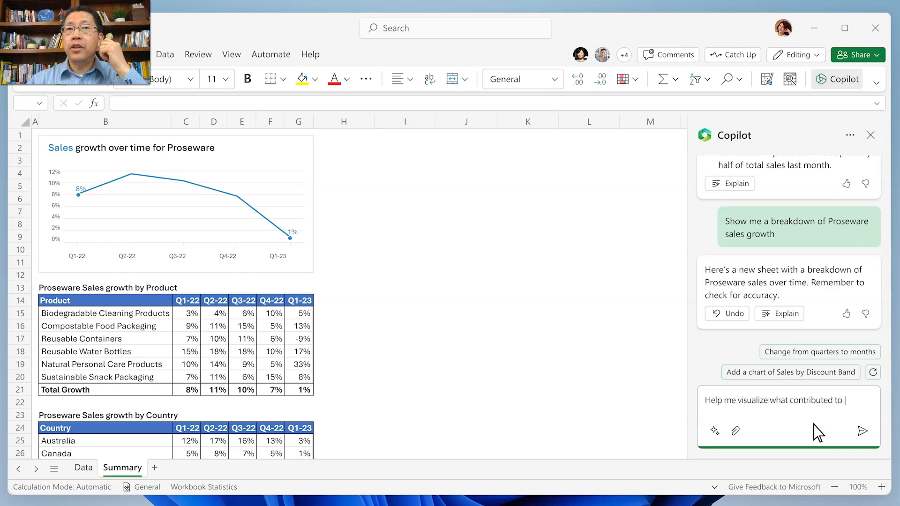
{"action": "type", "text": "the decline in sales growth"}
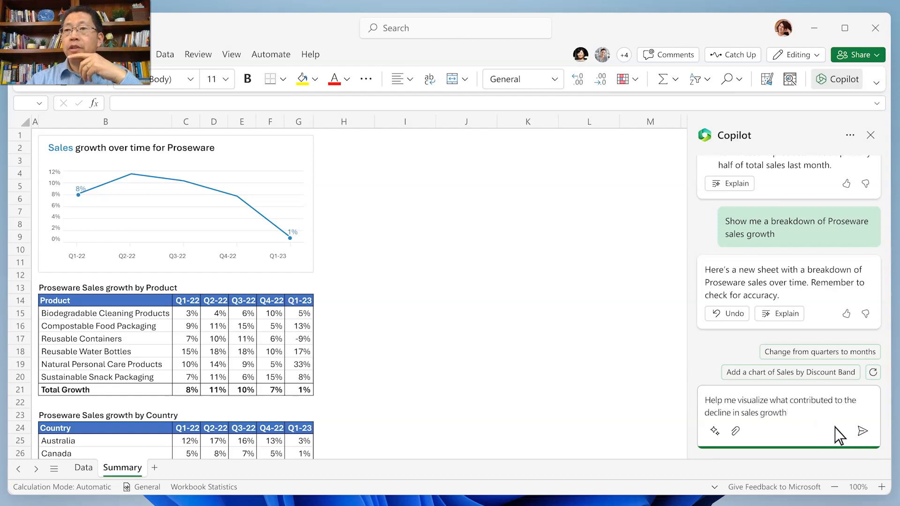
{"action": "left_click", "coordinate": [863, 431]}
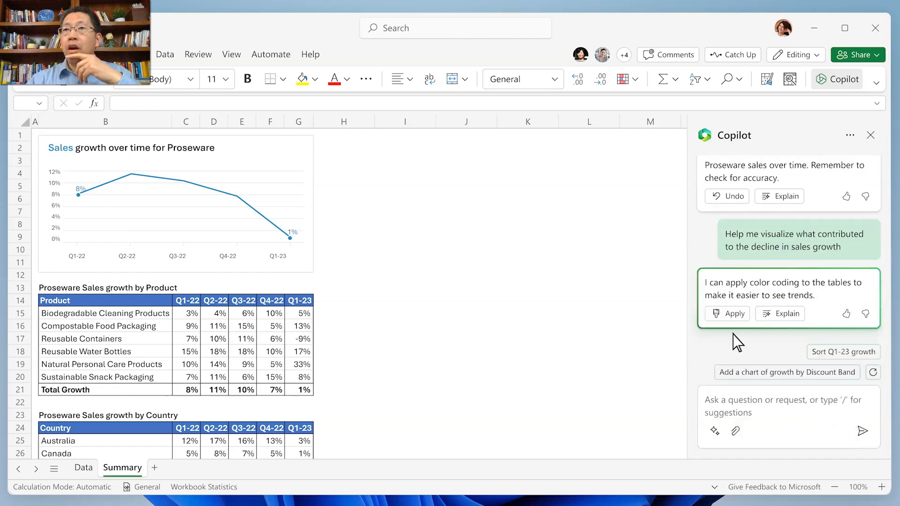
{"action": "left_click", "coordinate": [718, 312]}
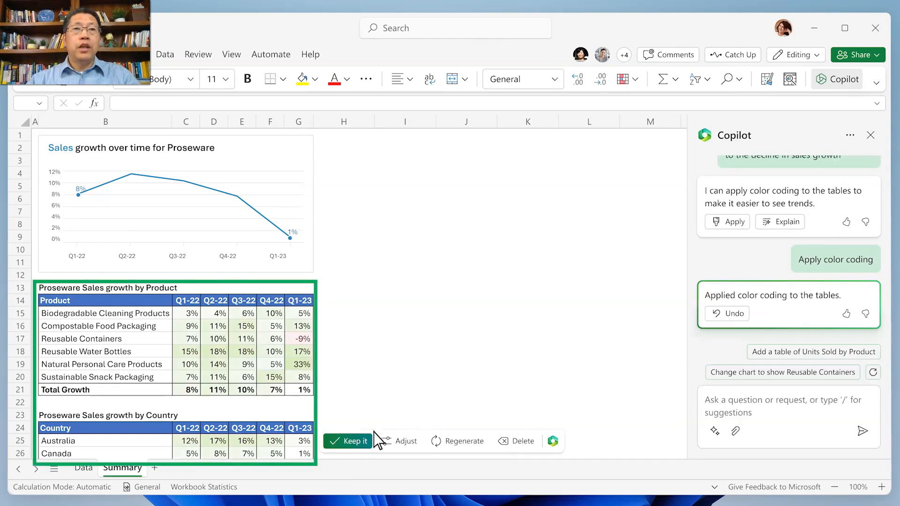
{"action": "left_click", "coordinate": [351, 441]}
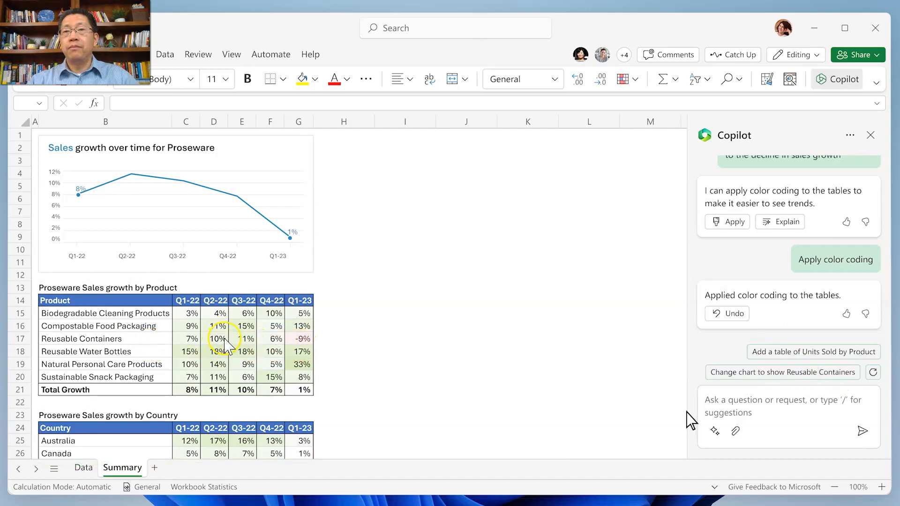
Ask Copilot "What would have happened if Reusable Containers had maintained the prior quarter's growth rate?"
{"action": "left_click", "coordinate": [832, 427]}
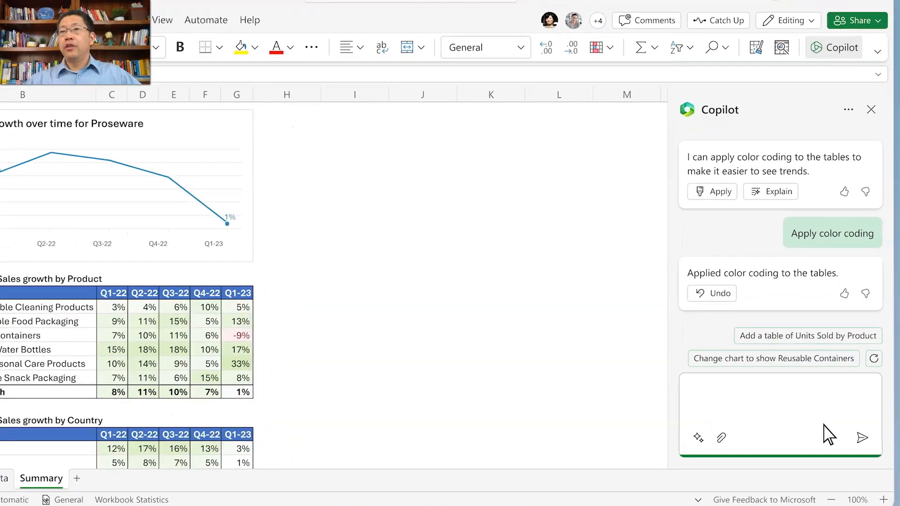
{"action": "type", "text": "What would have happene"}
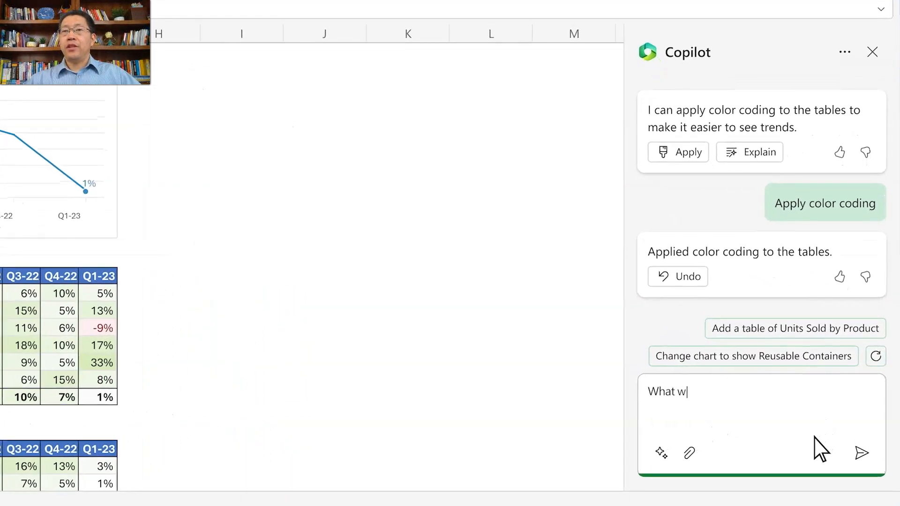
{"action": "type", "text": "d if R"}
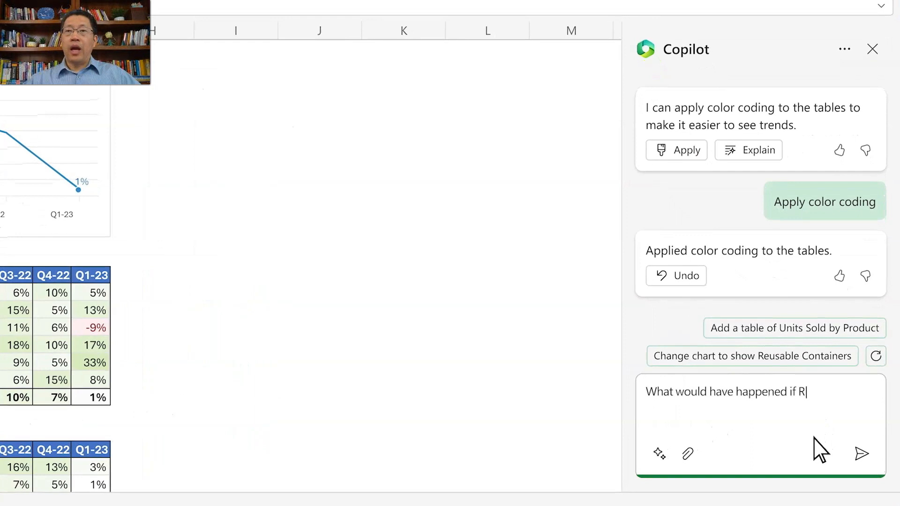
{"action": "type", "text": "eusable Containers had maintained the prior quarter's growth ra"}
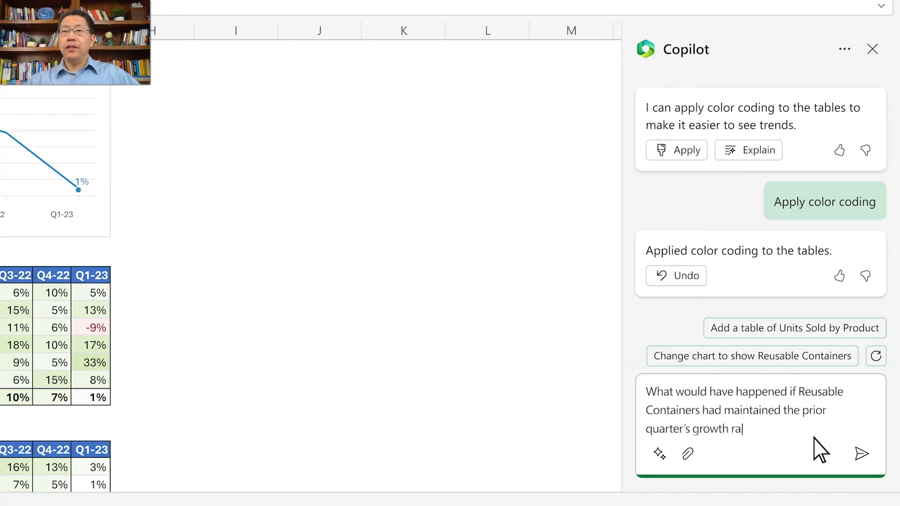
{"action": "type", "text": "te?"}
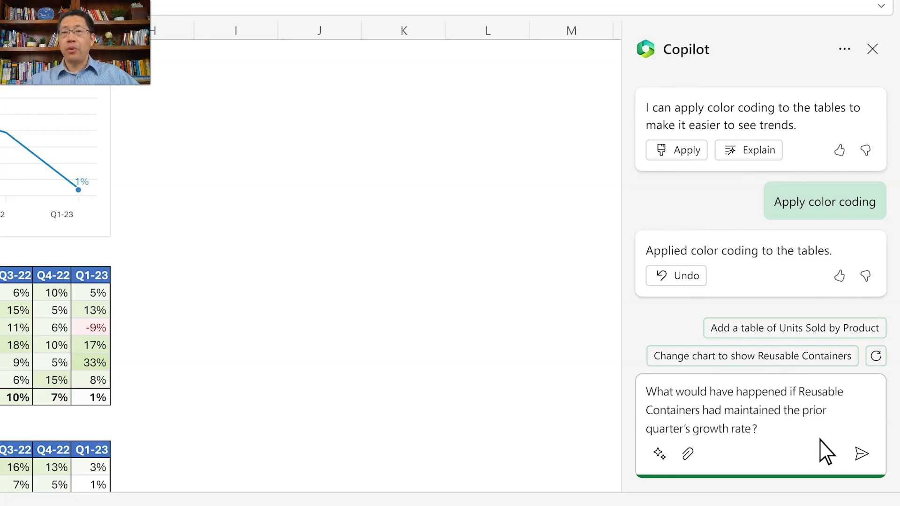
{"action": "left_click", "coordinate": [860, 459]}
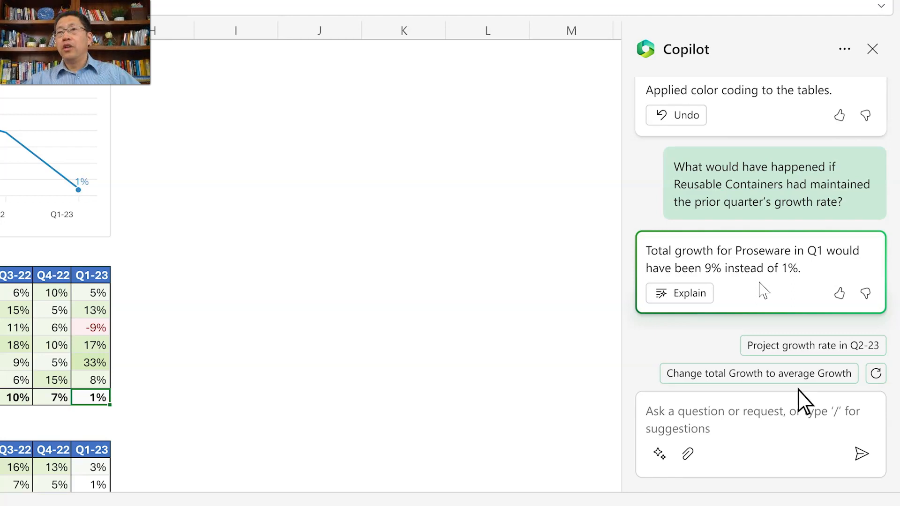
Create and keep Copilot's growth model for Reusable Containers with the Q1-23 rate equal to Q4-22, and request an explanation of it
{"action": "left_click", "coordinate": [694, 296]}
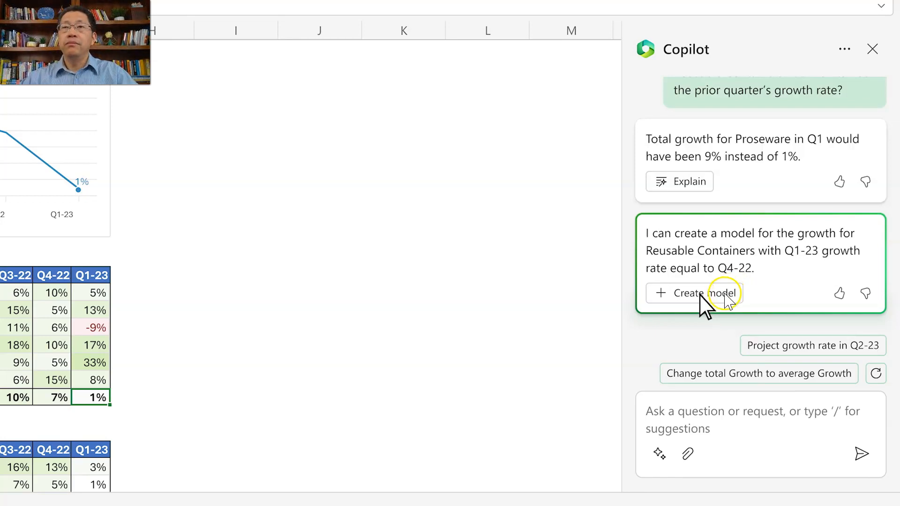
{"action": "left_click", "coordinate": [724, 292]}
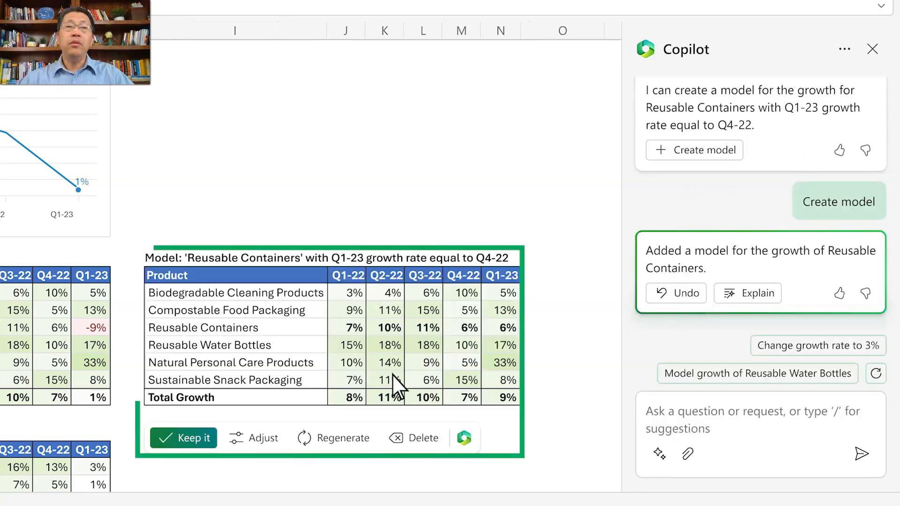
{"action": "left_click", "coordinate": [197, 444]}
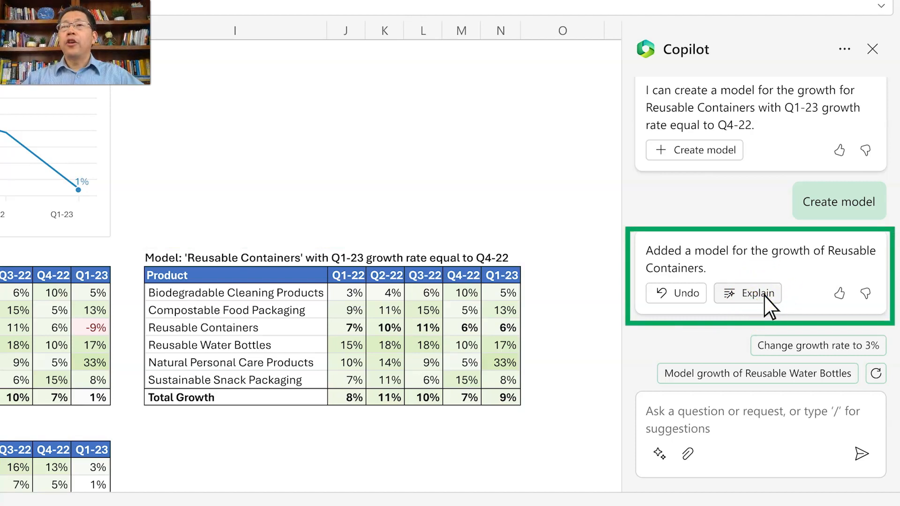
{"action": "left_click", "coordinate": [764, 295]}
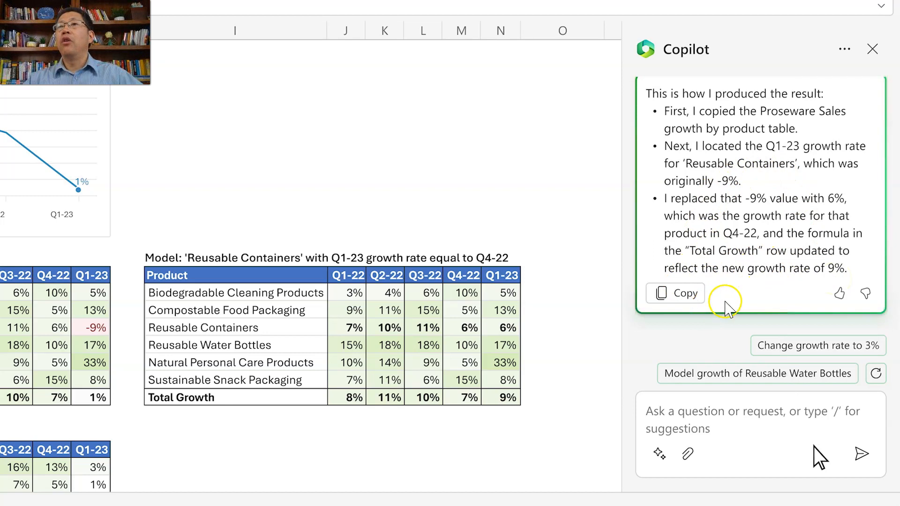
Ask Copilot "Show me the impact this would have had on the growth sales trends for Proseware"
{"action": "left_click", "coordinate": [814, 447]}
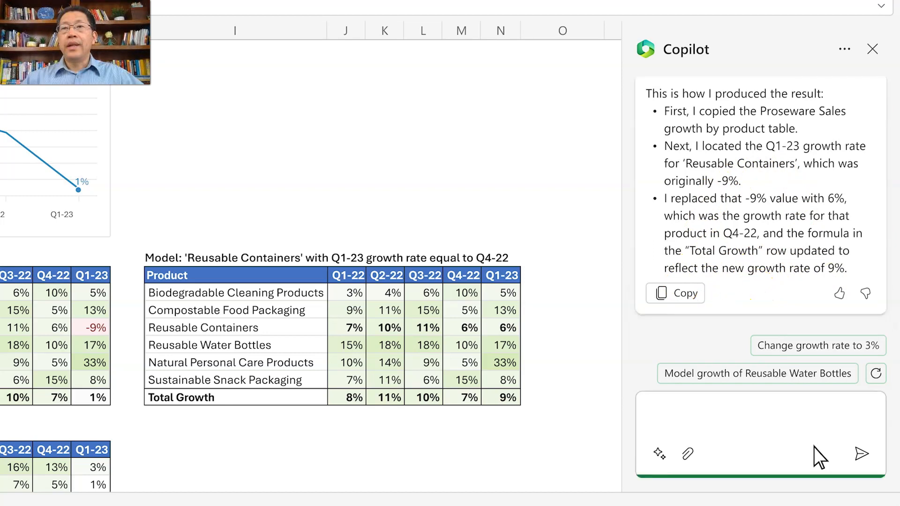
{"action": "type", "text": "Show me the impac"}
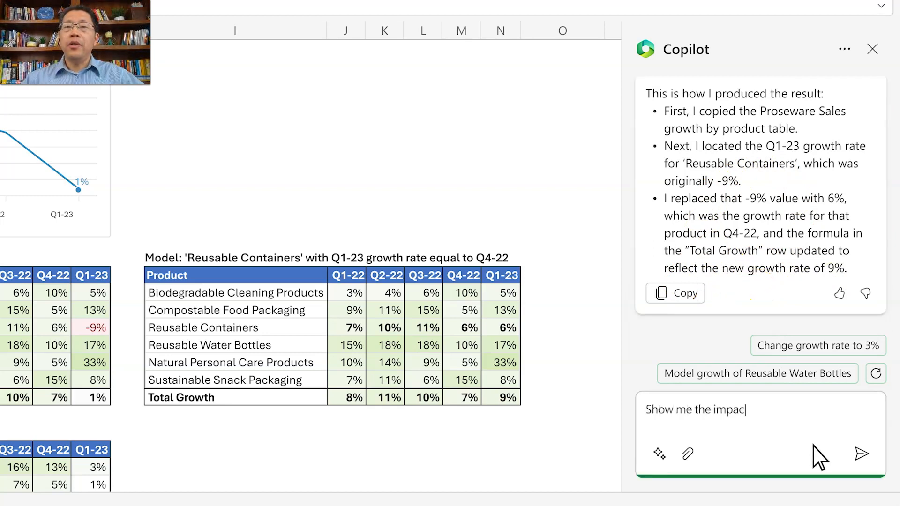
{"action": "type", "text": "t this would have had on t"}
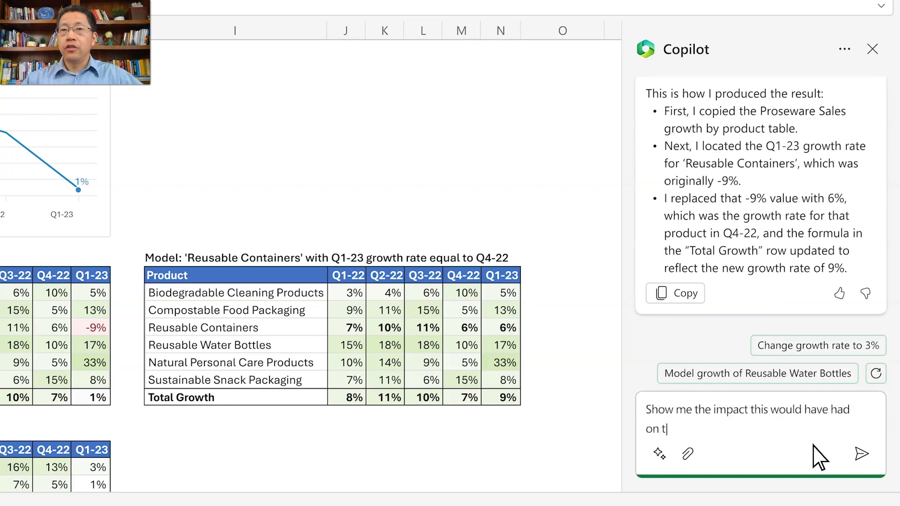
{"action": "type", "text": "he growth sales trends for Proseware"}
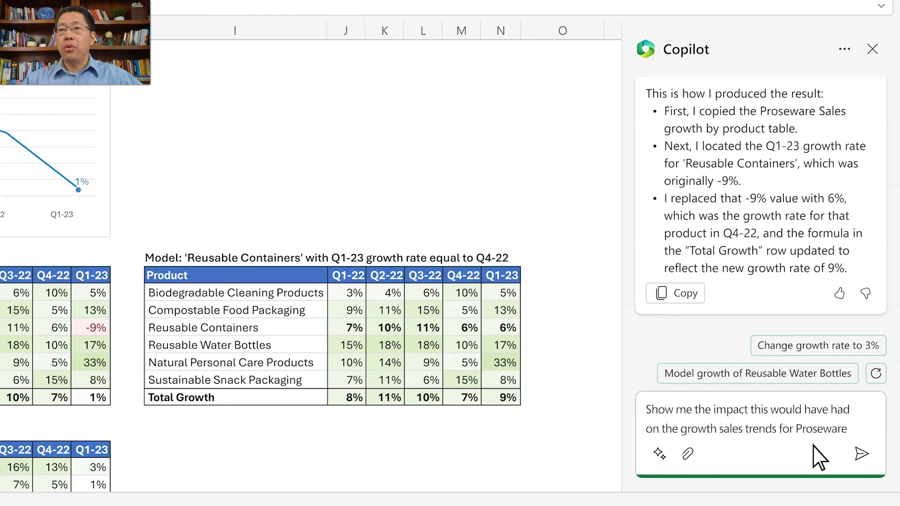
{"action": "key", "text": "Return"}
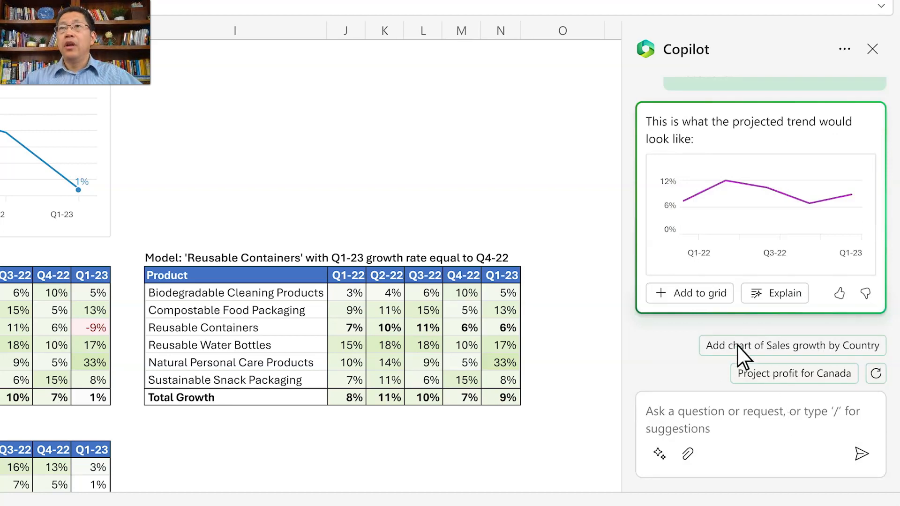
Add the projected Proseware sales trend chart to the grid above the model table and keep it
{"action": "left_click", "coordinate": [701, 297]}
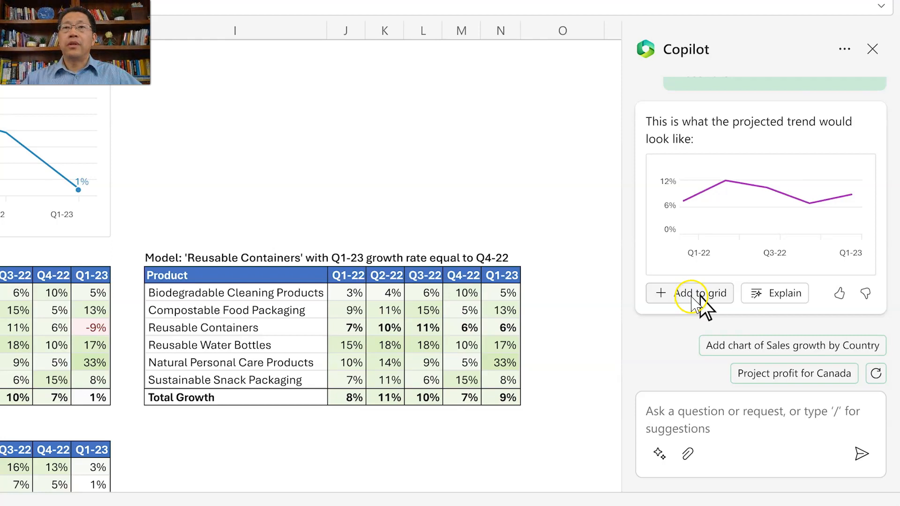
{"action": "left_click", "coordinate": [700, 294]}
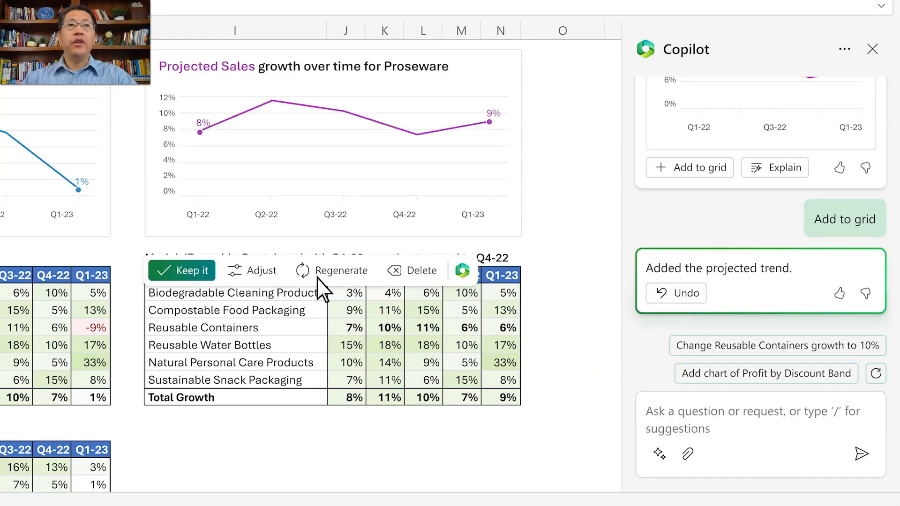
{"action": "left_click", "coordinate": [163, 272]}
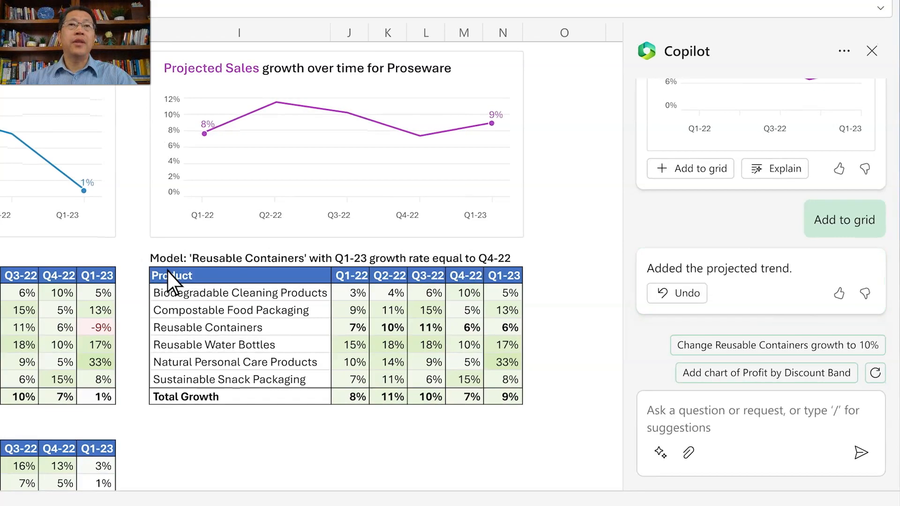